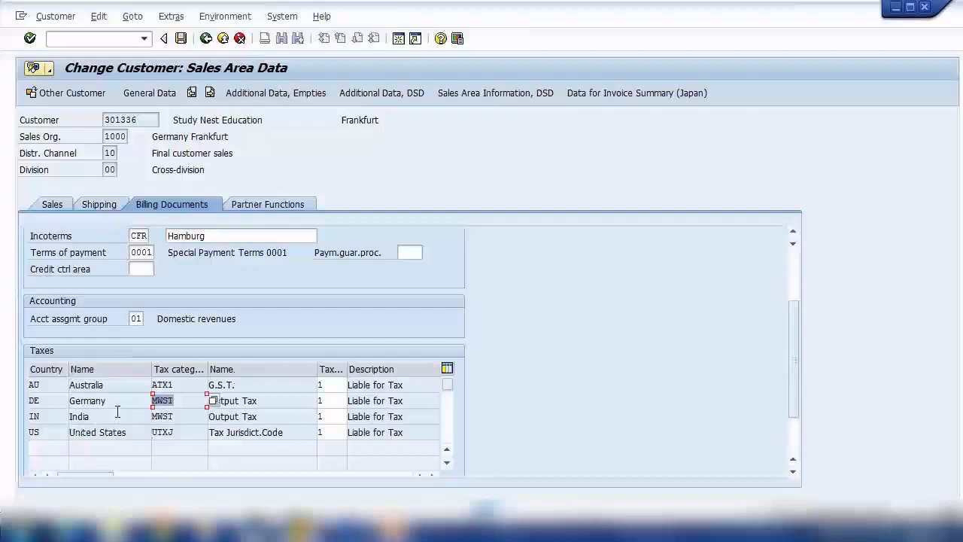
Examine Germany's output tax row (category MWST) in the customer's taxes, including the available customer tax classifications.
click(79, 400)
click(256, 401)
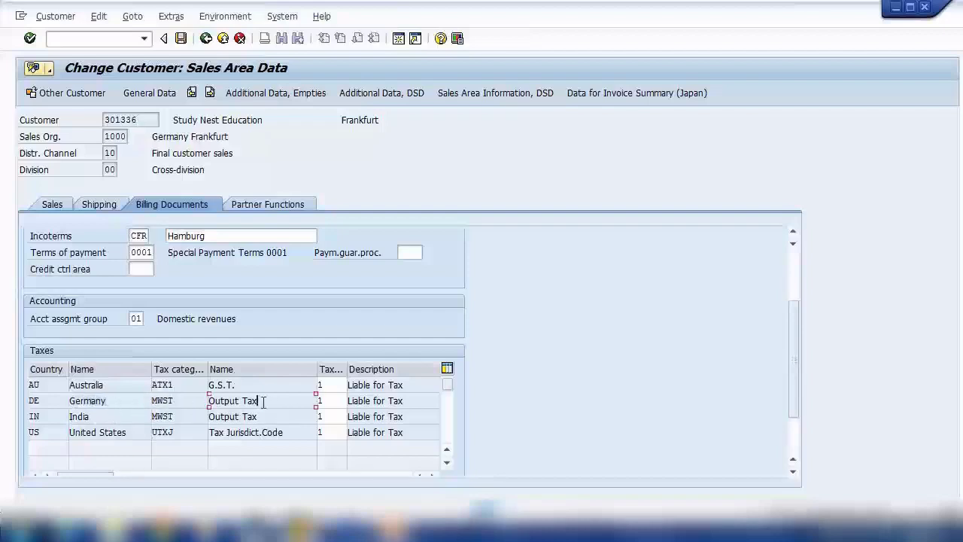
click(331, 399)
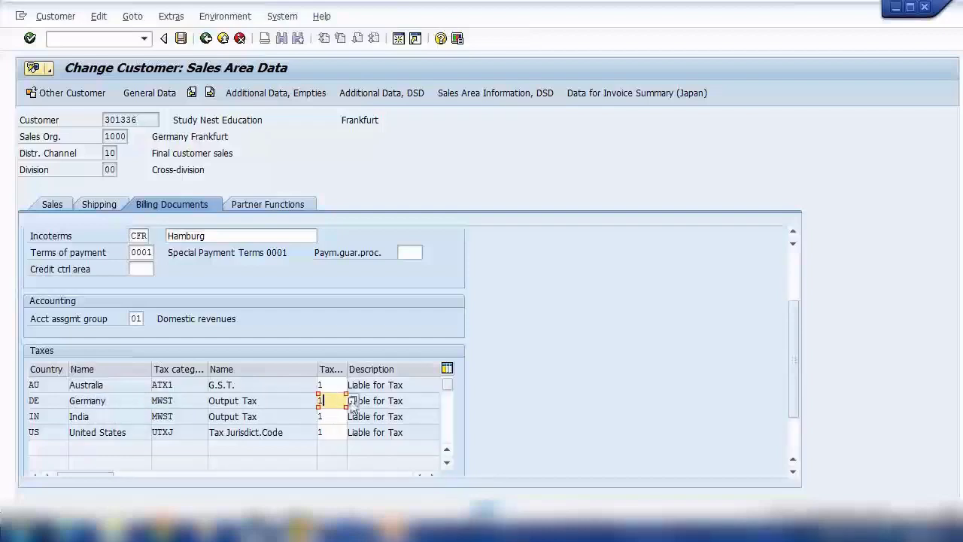
click(352, 401)
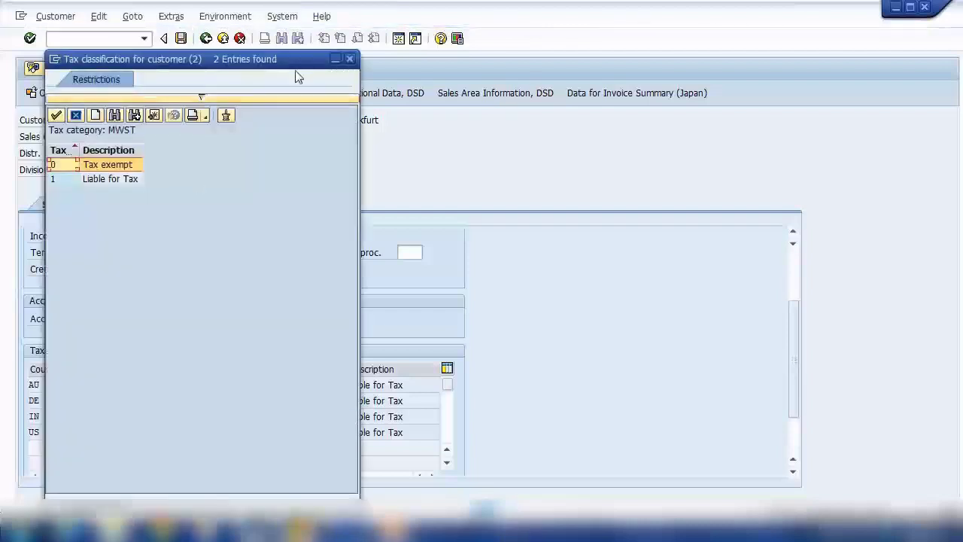
drag(294, 65, 701, 166)
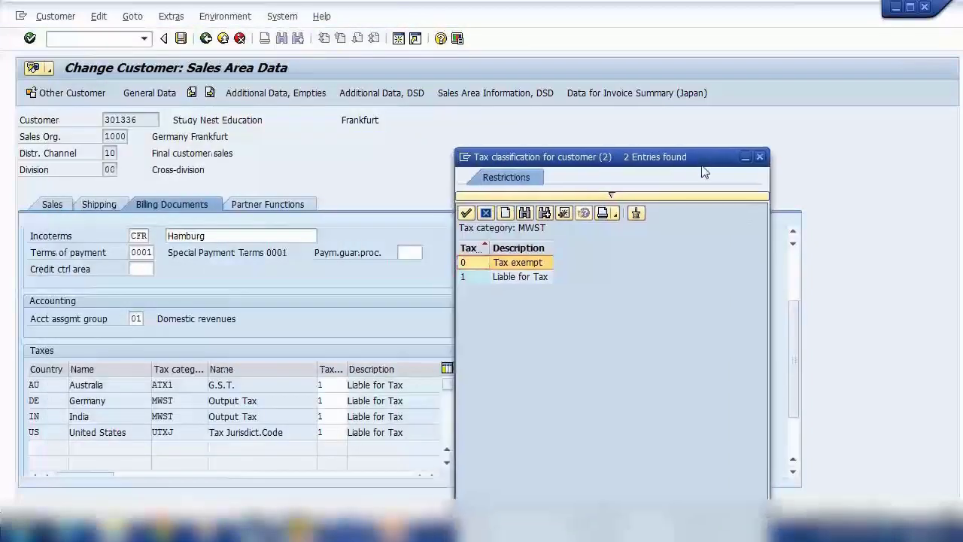
double_click(514, 263)
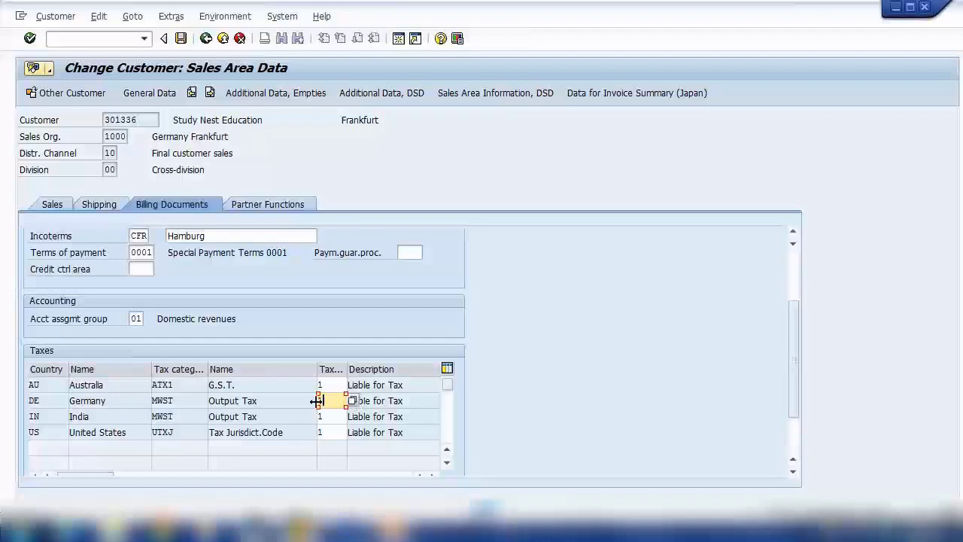
drag(128, 401, 48, 403)
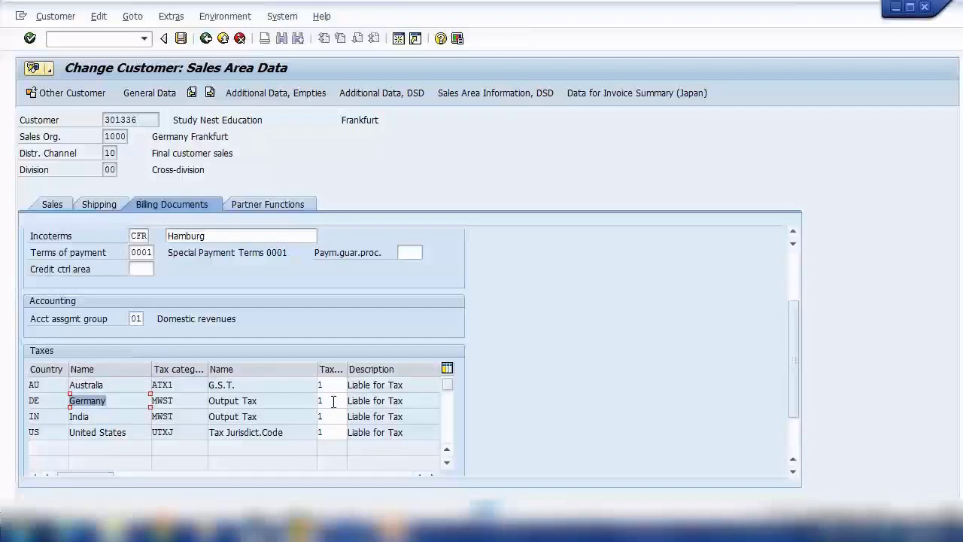
drag(333, 401, 270, 401)
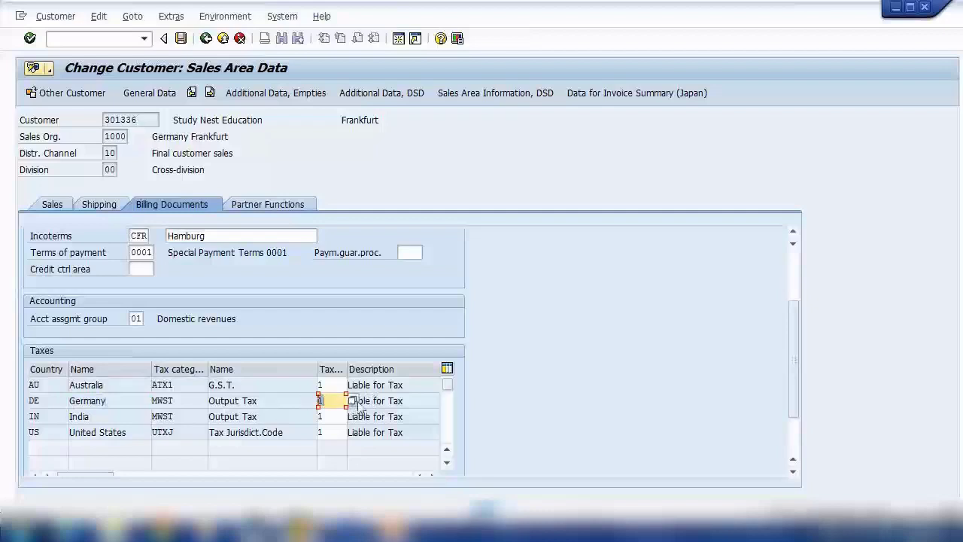
click(375, 403)
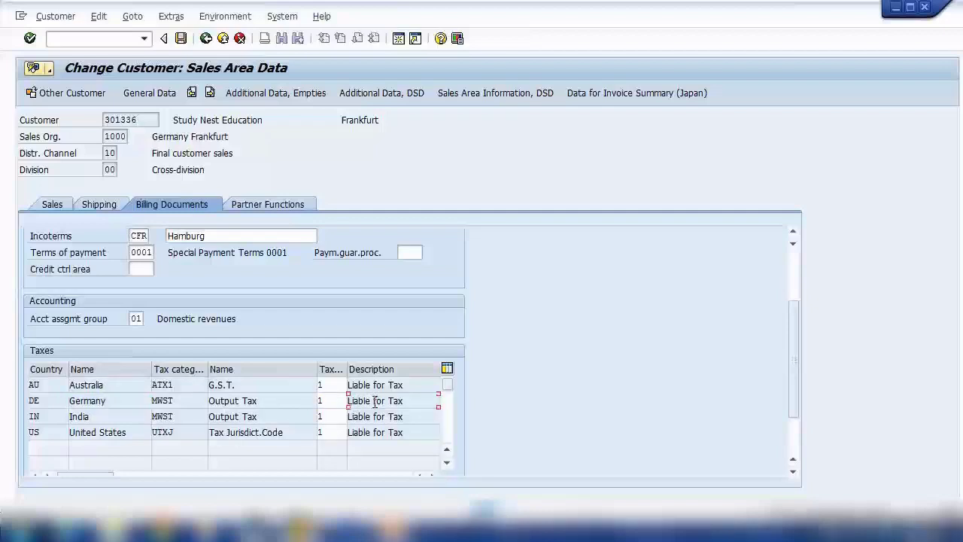
click(338, 404)
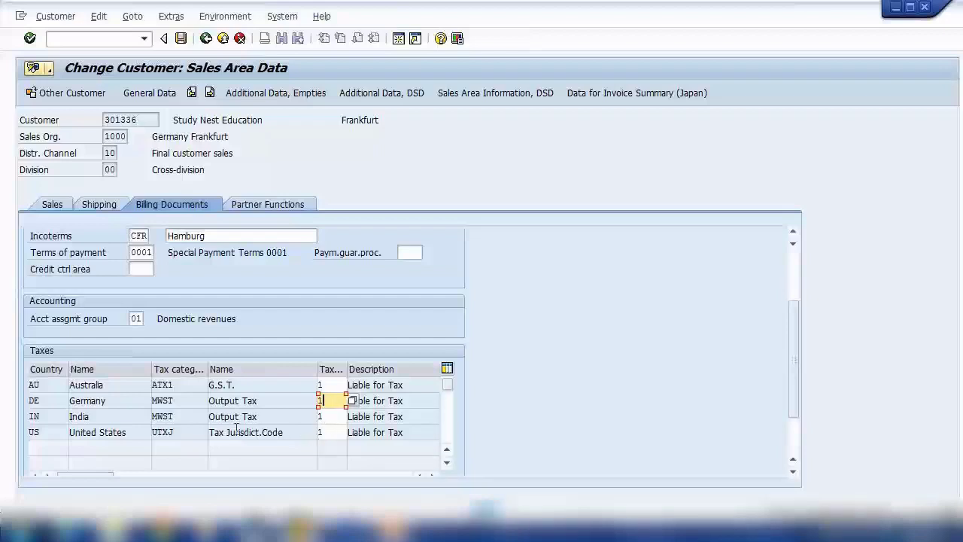
Check the customer's partner functions, including the sold-to and ship-to parties, and return to Germany's tax classification in the billing data.
click(143, 119)
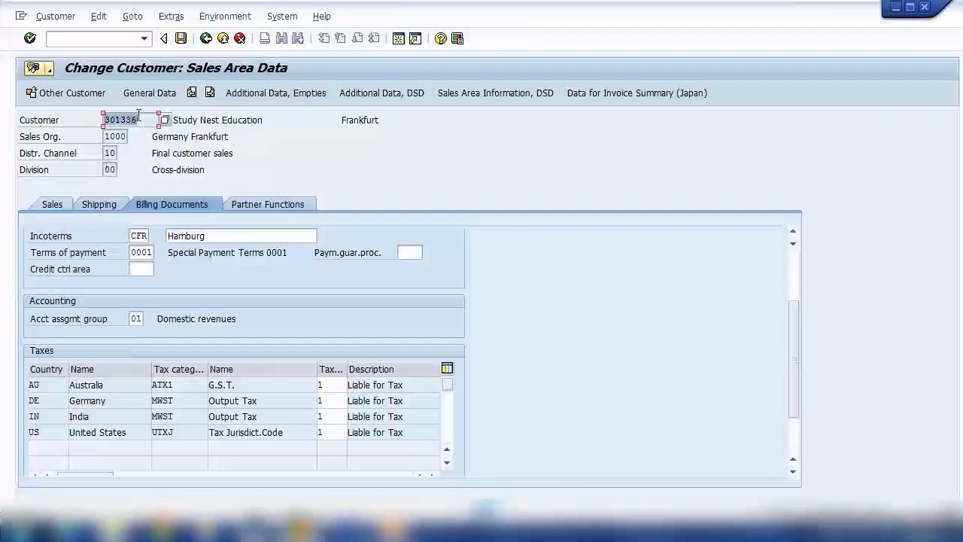
click(260, 201)
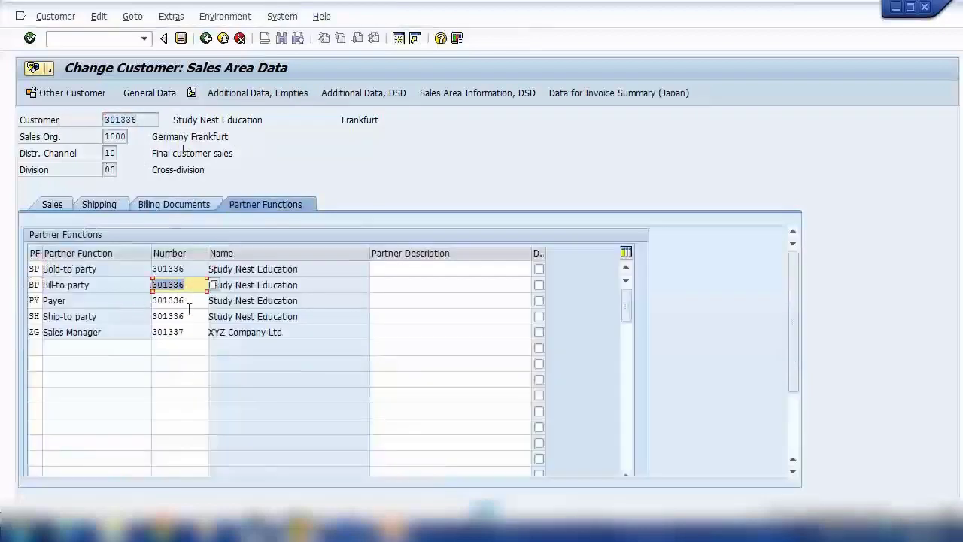
click(188, 316)
click(184, 268)
click(189, 316)
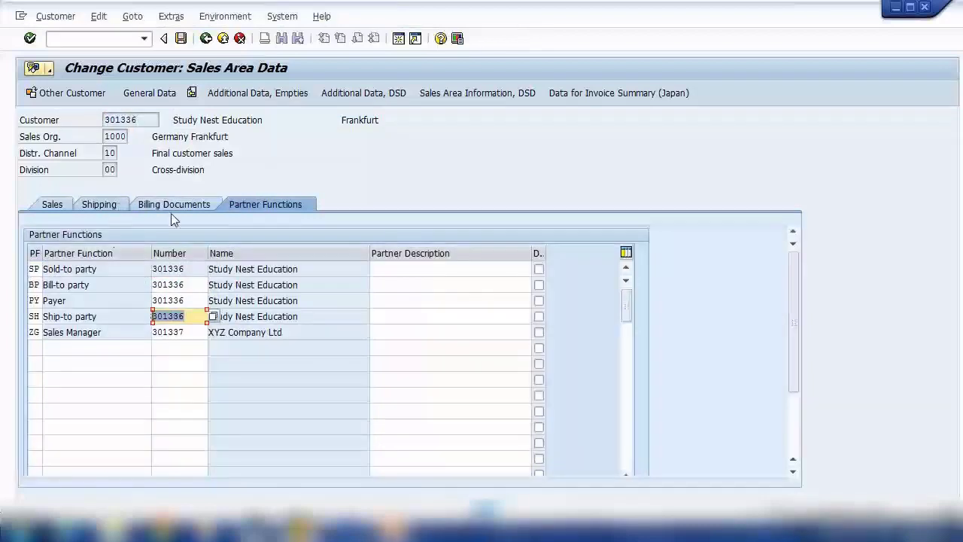
click(177, 209)
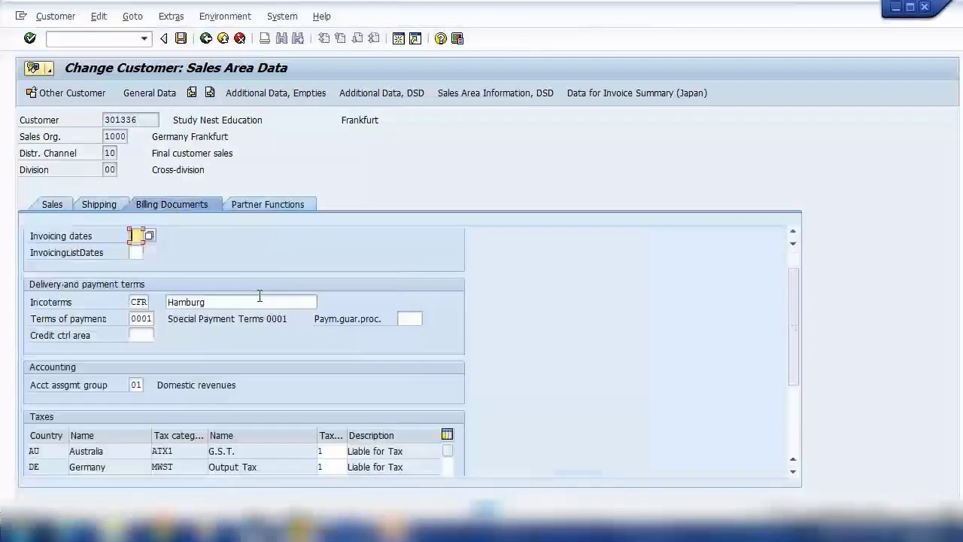
scroll(260, 308, down, 3)
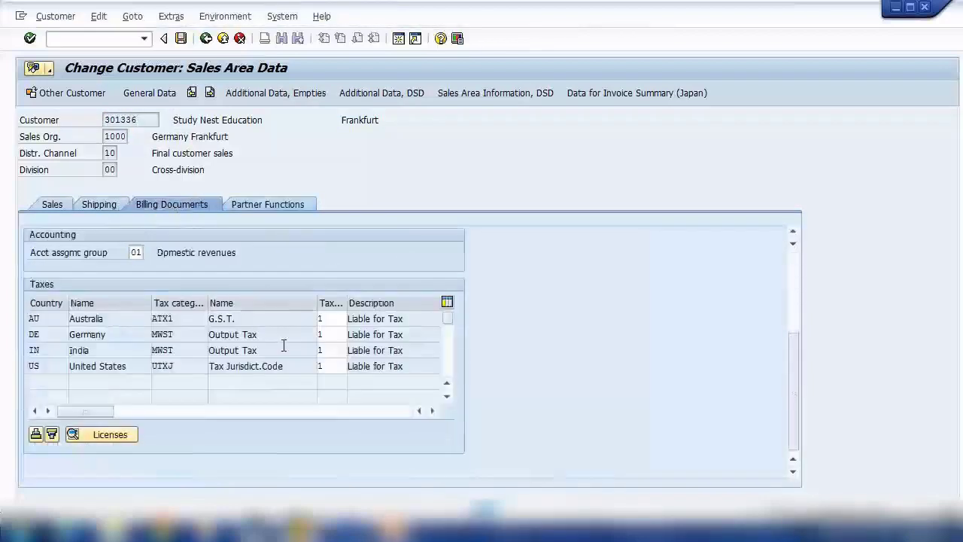
click(340, 333)
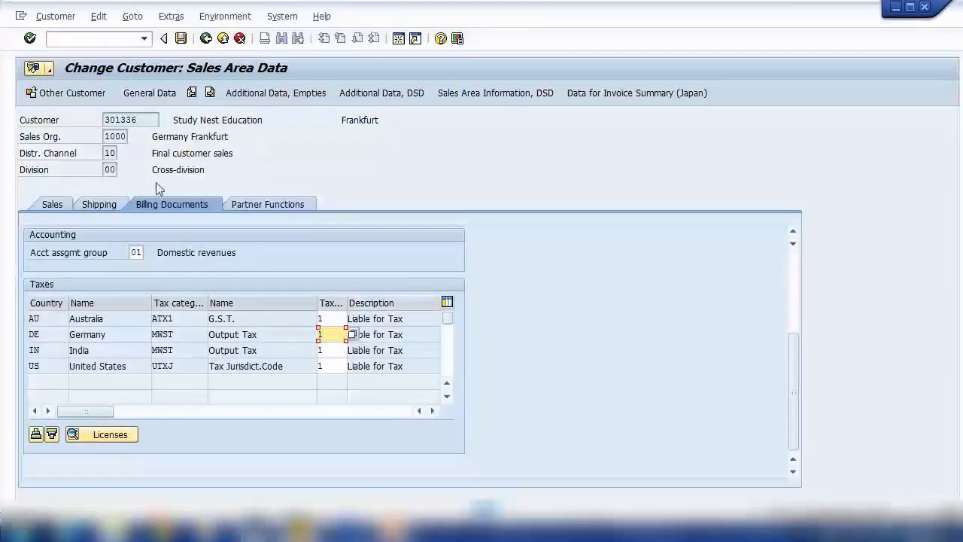
Leave the customer master and start the Change Material transaction with /nmm02.
click(106, 42)
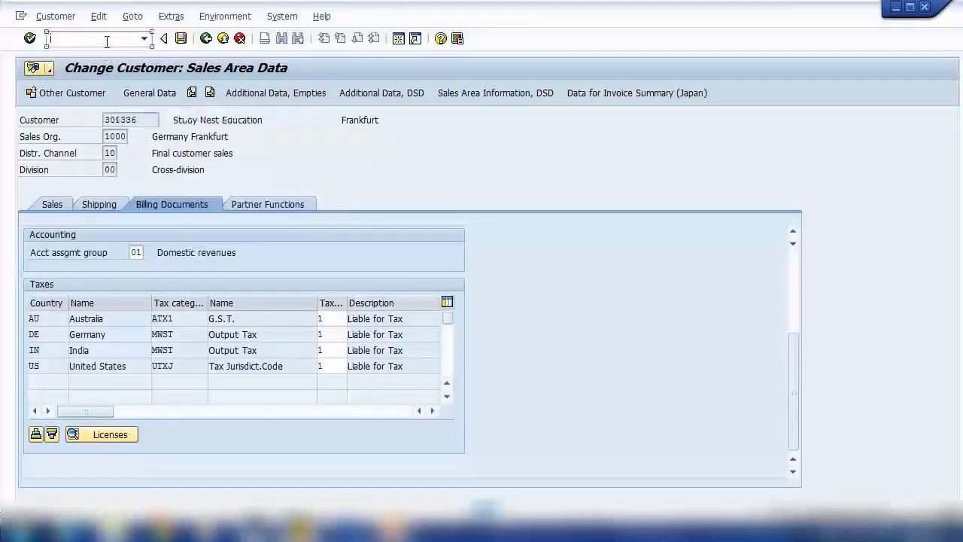
text(/nmm)
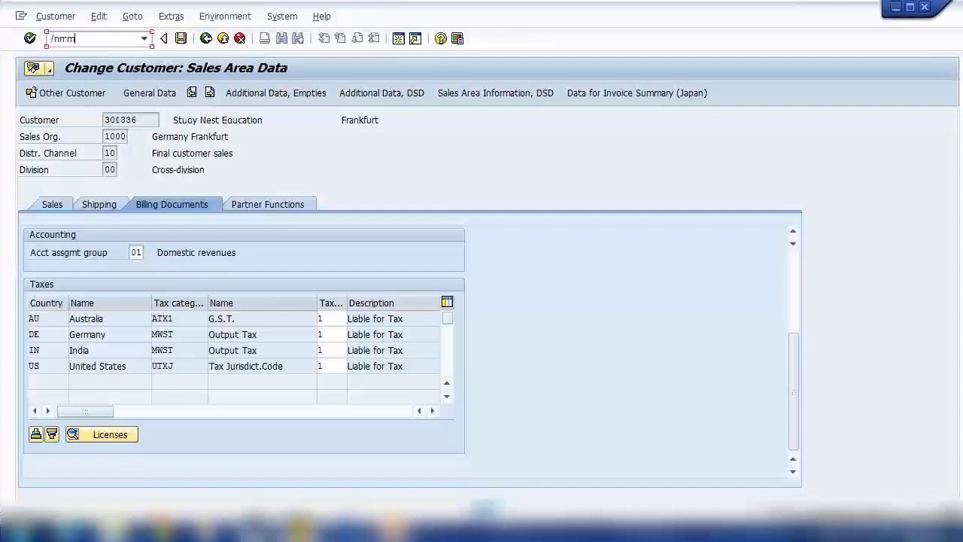
text(02)
key(Return)
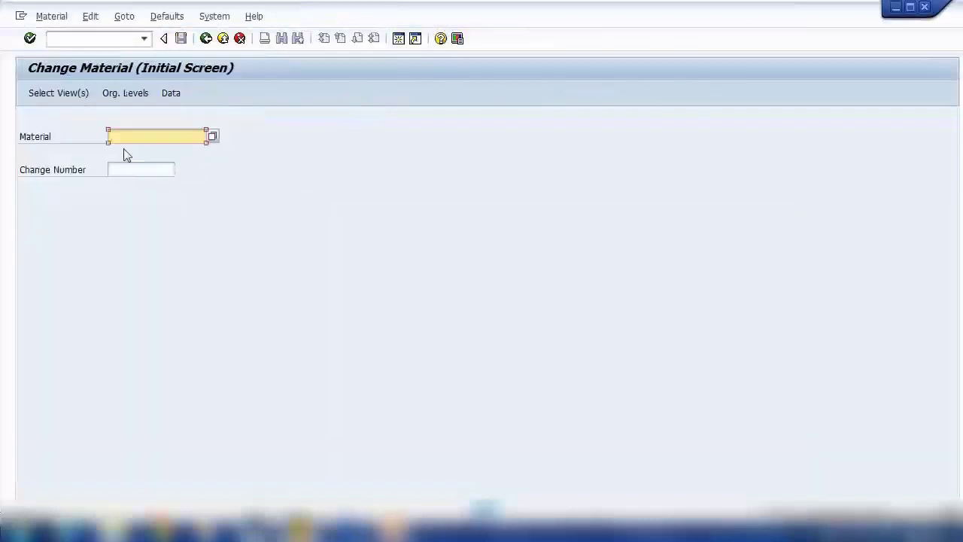
Open material P-109 for change with the preselected views, plant 1000, sales organization 1000 and distribution channel 10.
text(p-1)
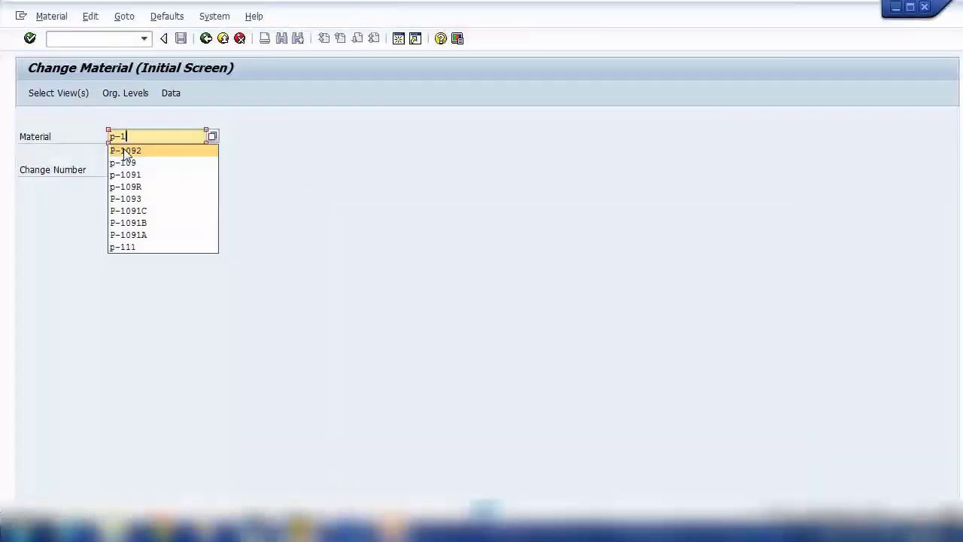
key(Down)
key(Down)
key(Return)
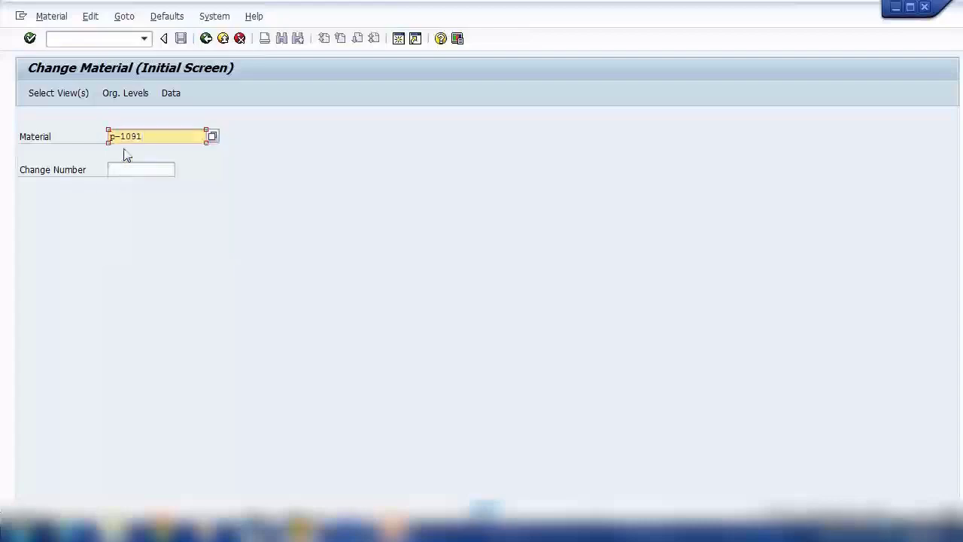
click(128, 92)
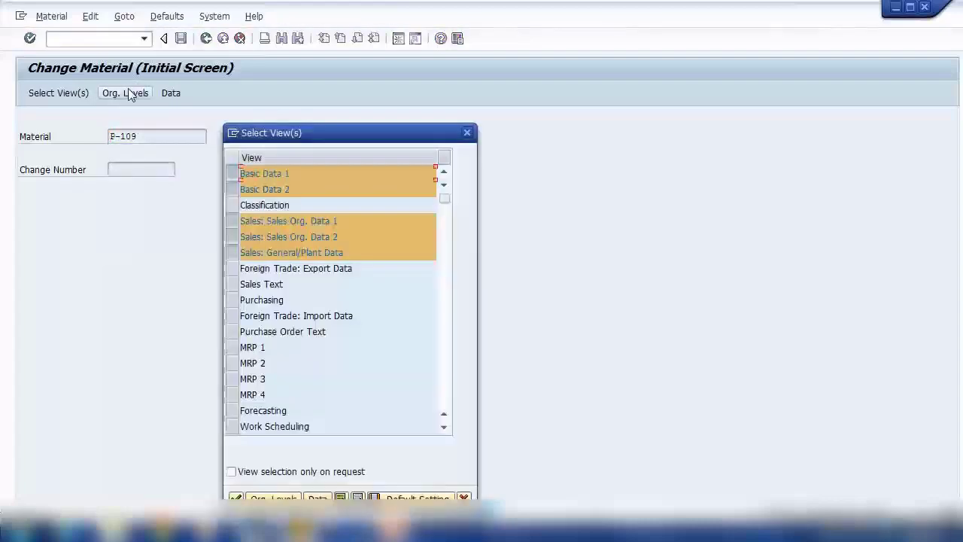
key(Return)
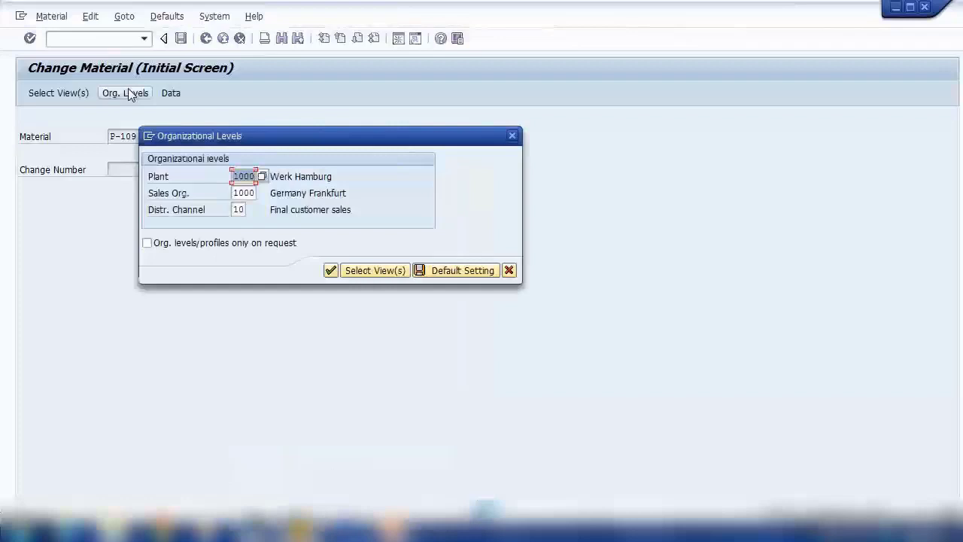
key(Return)
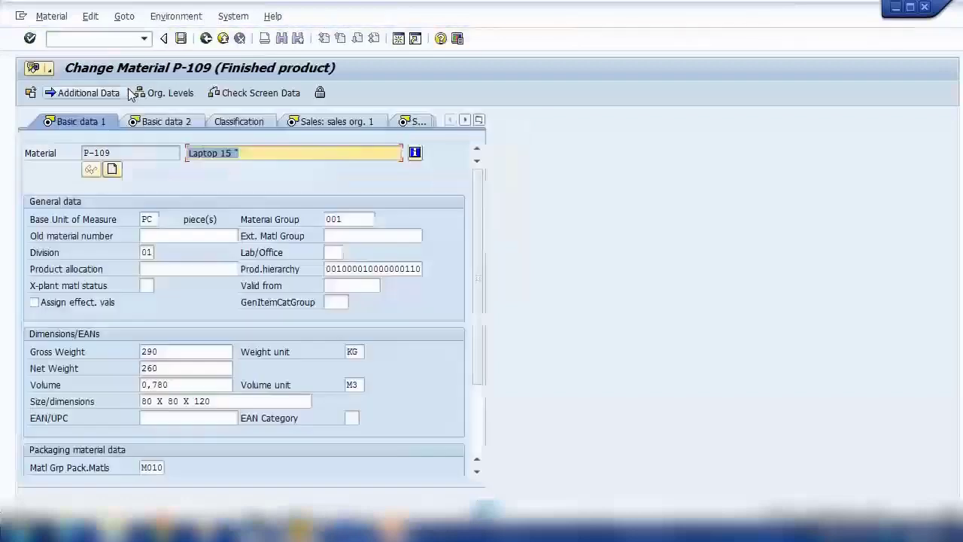
Look through the material's sales views and bring up the tax data in Sales: sales org. 1.
click(296, 150)
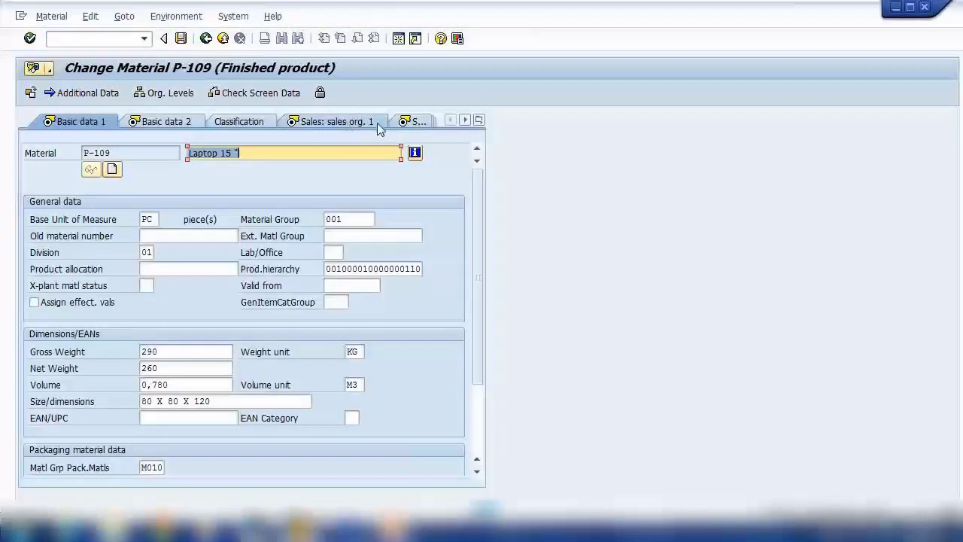
click(413, 122)
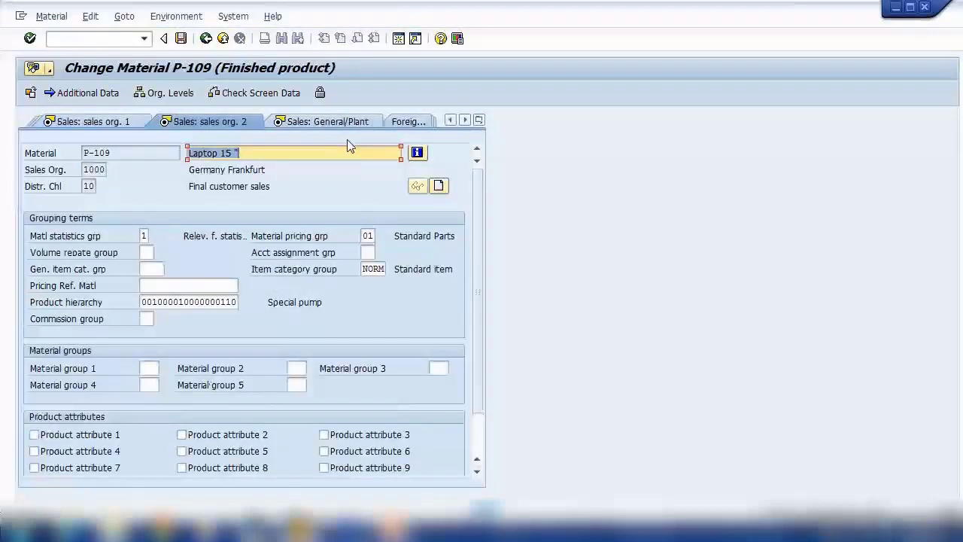
scroll(347, 145, down, 1)
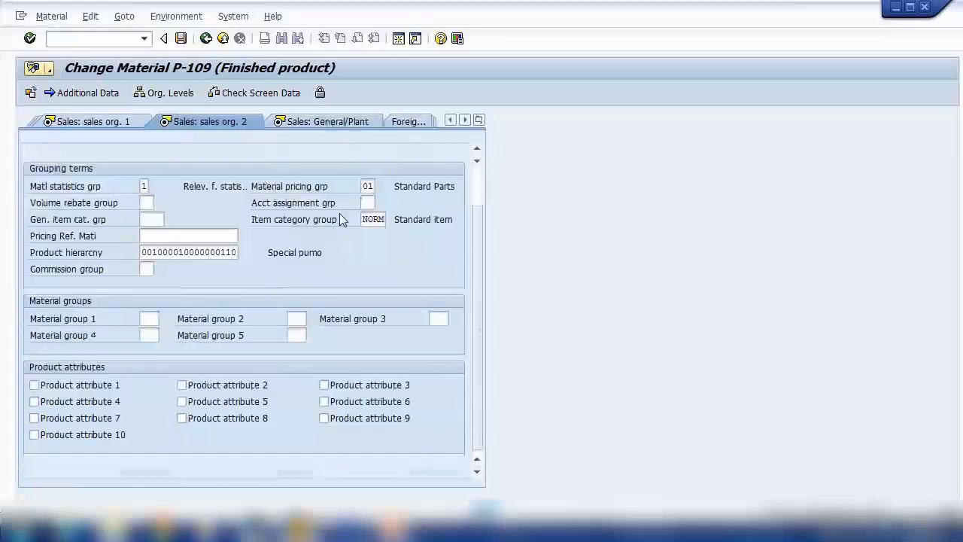
scroll(259, 231, down, 3)
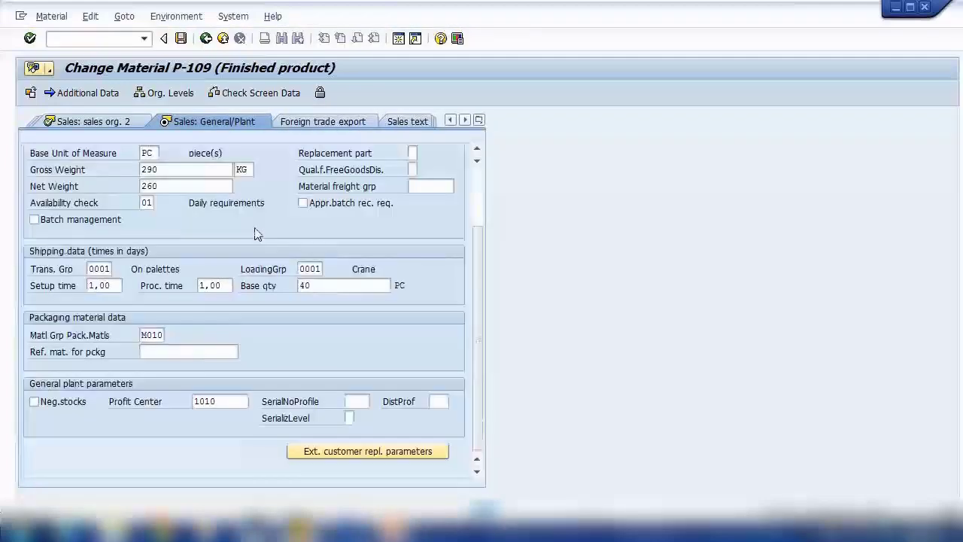
scroll(254, 229, up, 3)
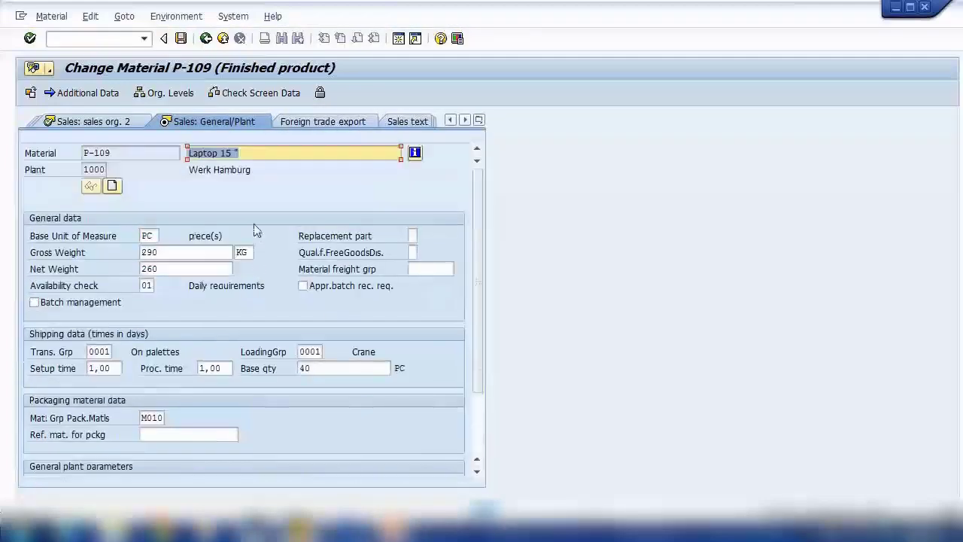
click(479, 120)
click(519, 71)
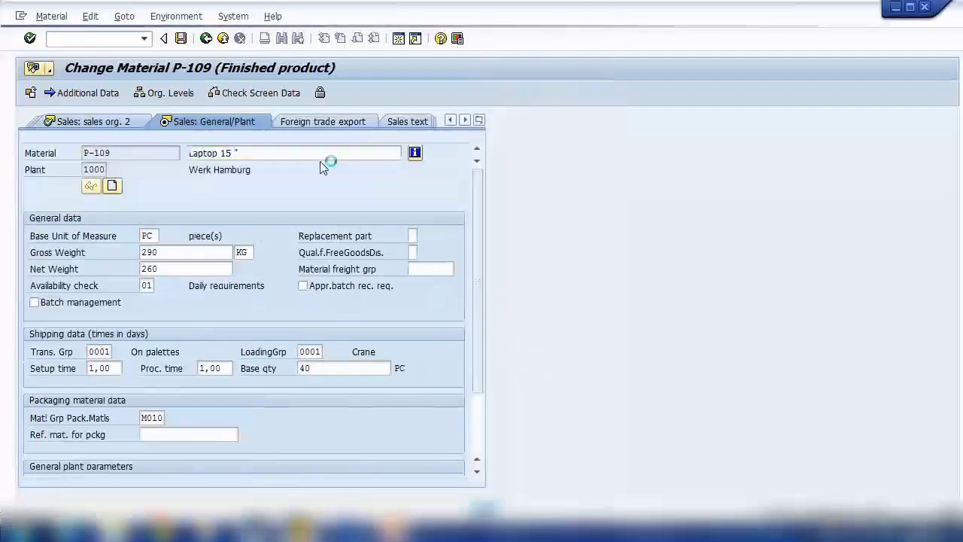
scroll(394, 306, down, 3)
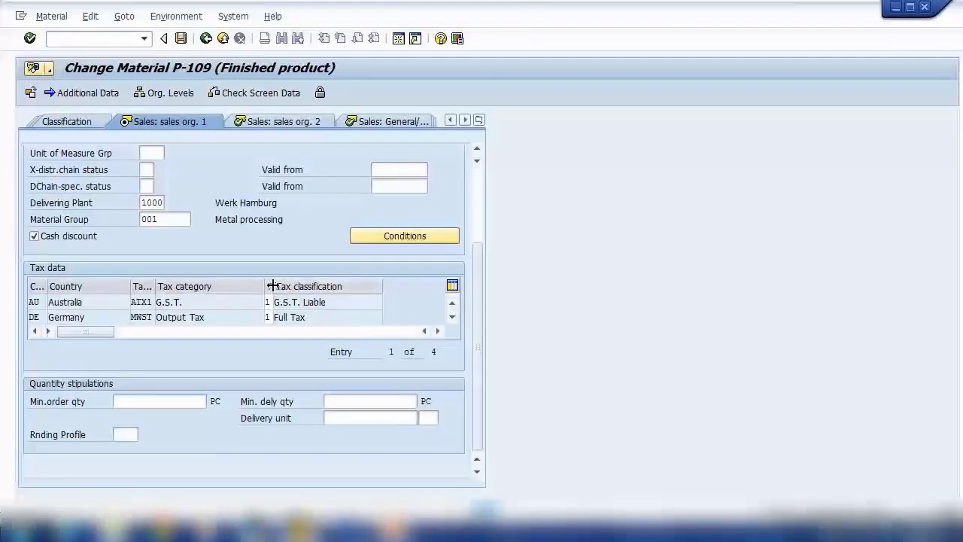
Widen the material's tax classification column and review the possible classifications for Australia's G.S.T. category, keeping the current one.
drag(281, 285, 301, 301)
click(288, 302)
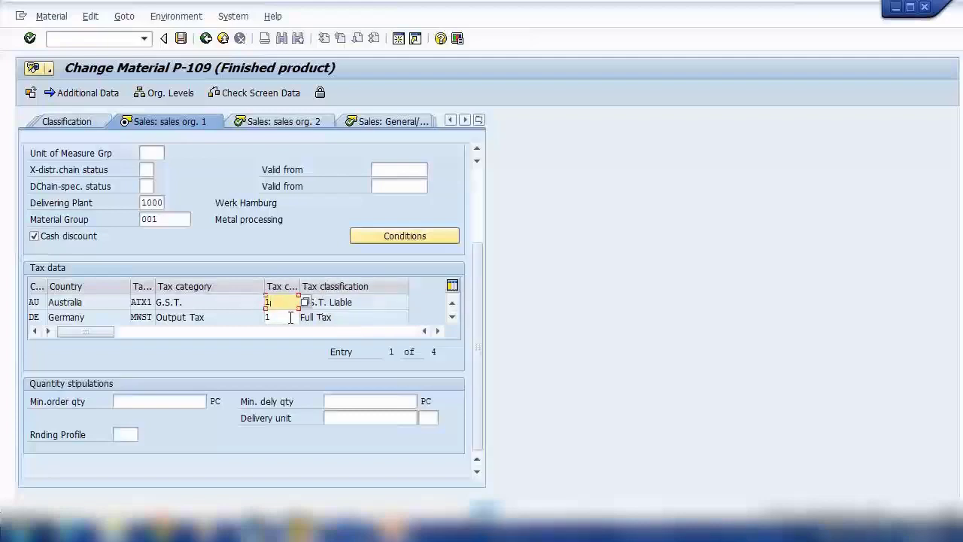
drag(182, 302, 150, 303)
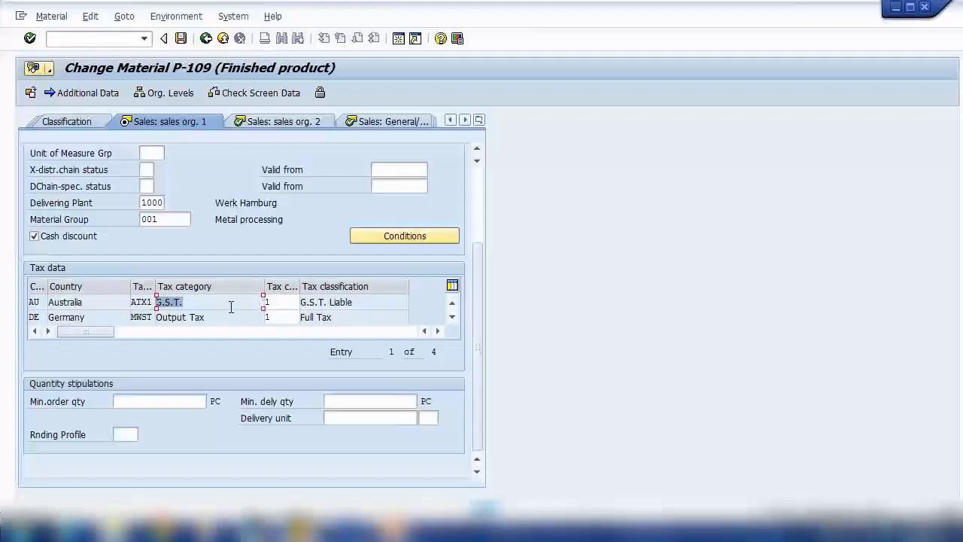
click(290, 302)
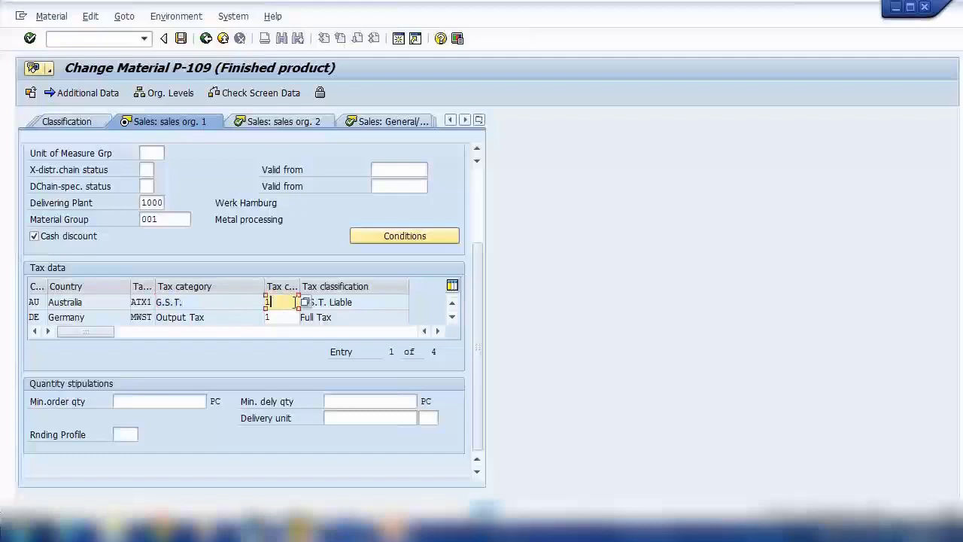
click(305, 303)
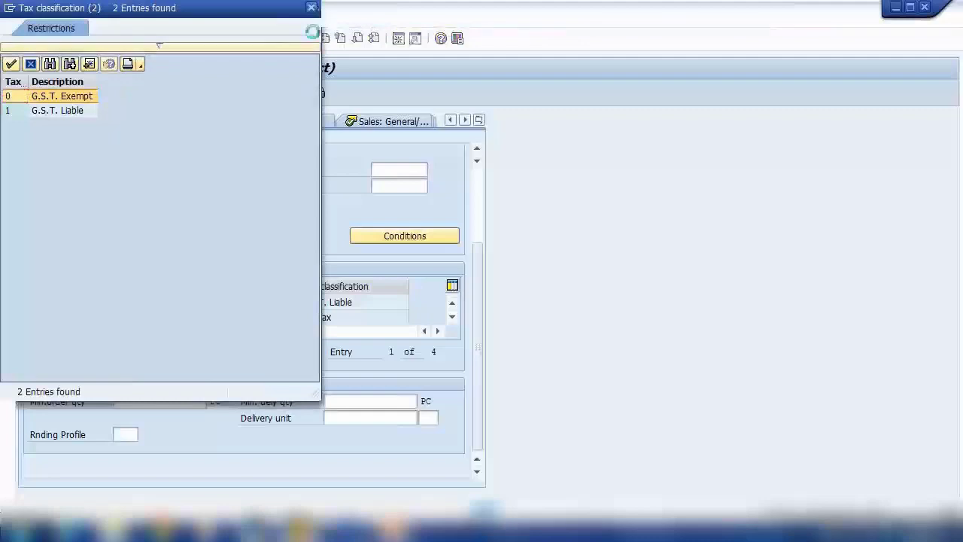
key(Escape)
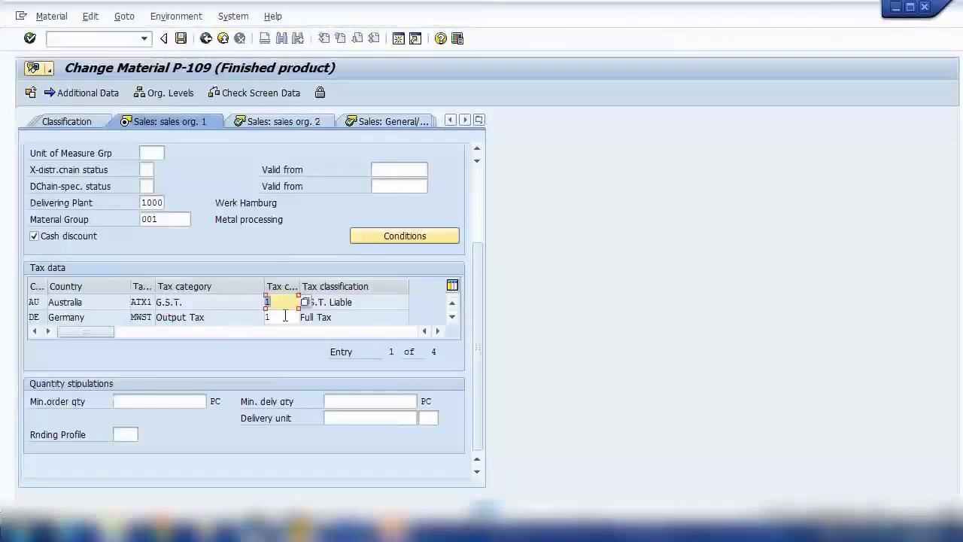
Review the possible tax classifications for Germany's Output Tax category in the material's tax data, keeping the current one.
click(285, 316)
click(452, 317)
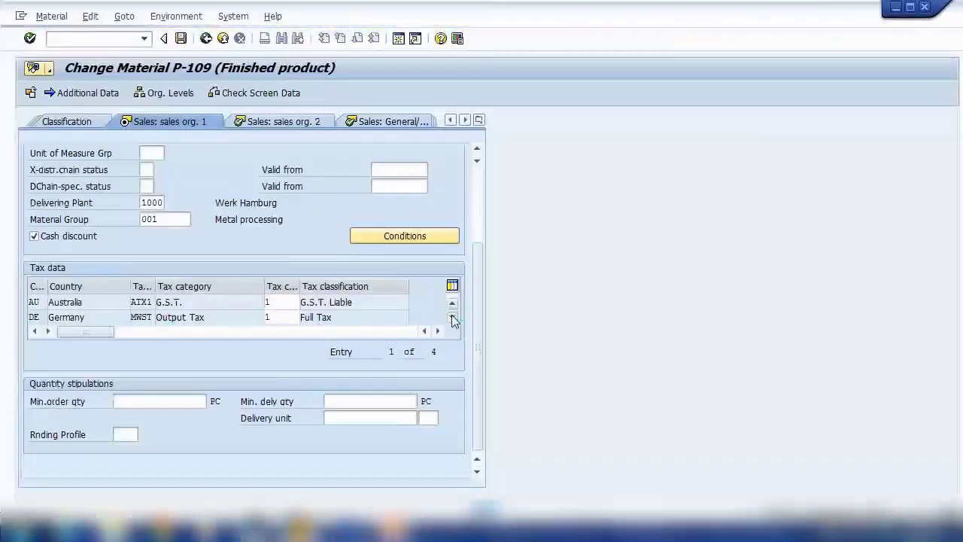
click(268, 301)
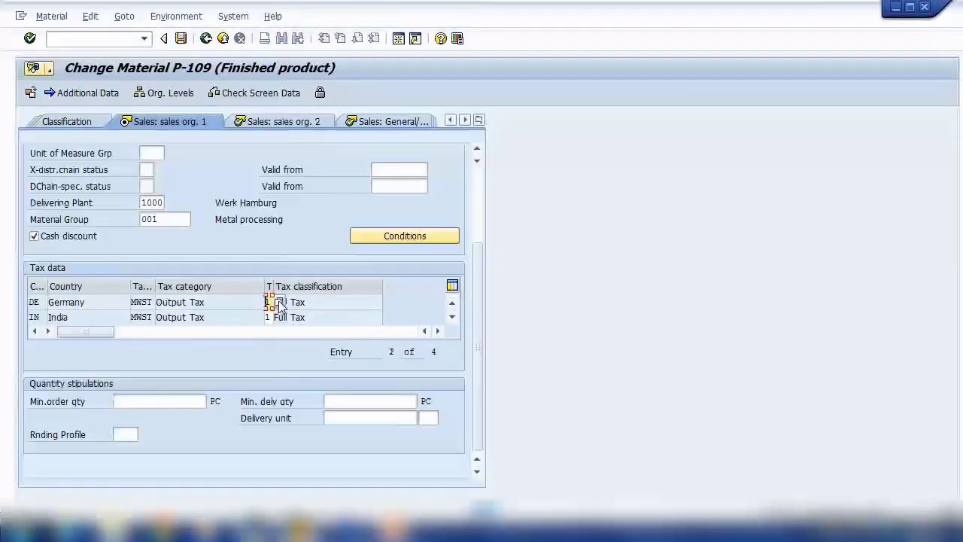
click(278, 303)
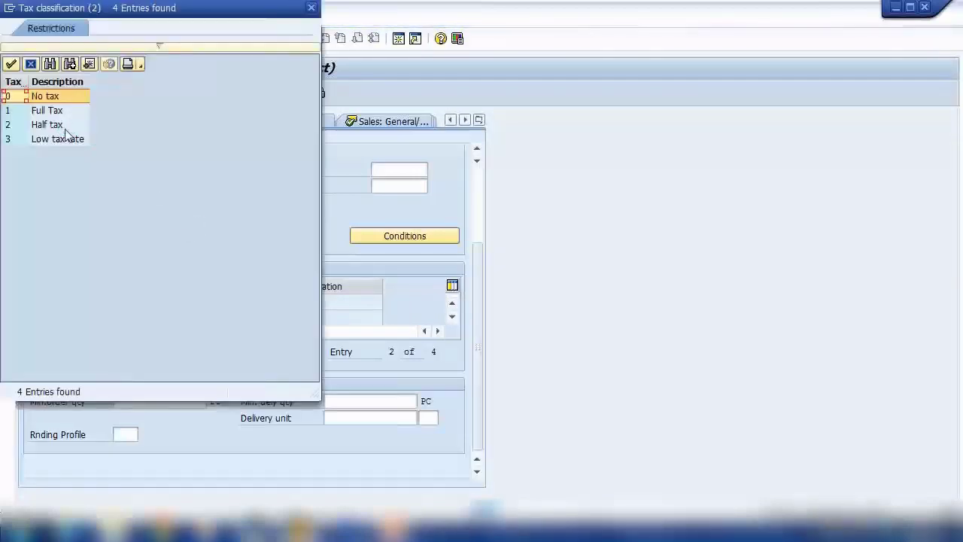
key(Right)
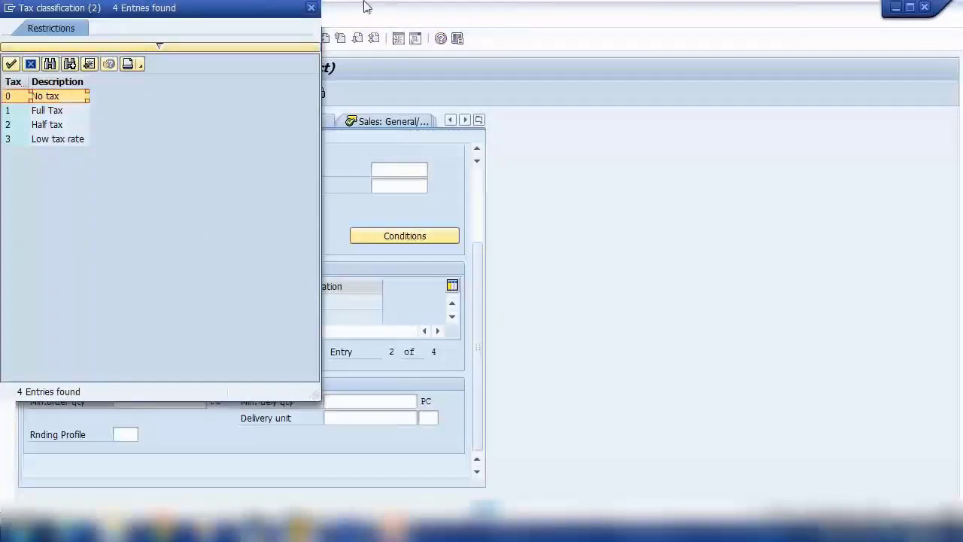
click(311, 7)
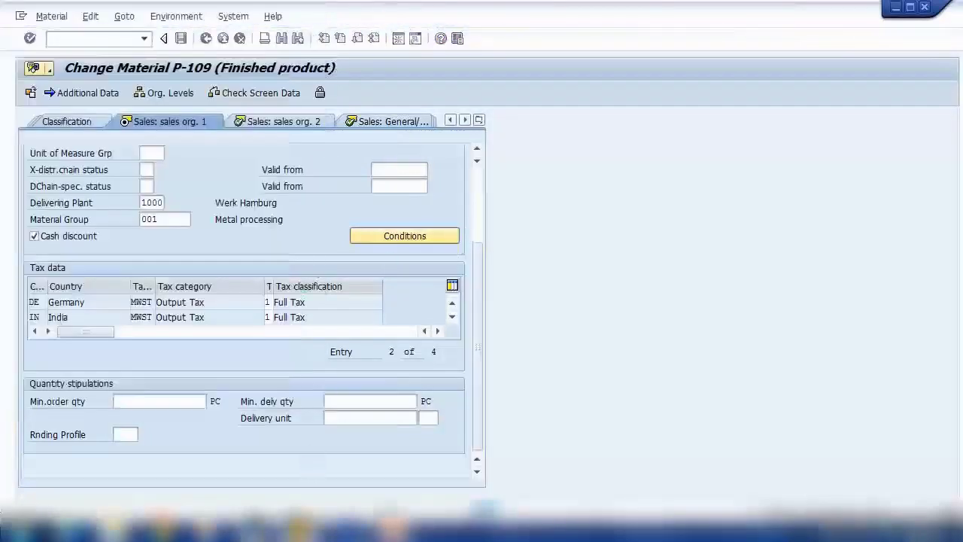
Switch to the PowerPoint presentation and view the Tax Classification slide full screen, then leave the slide show.
click(392, 526)
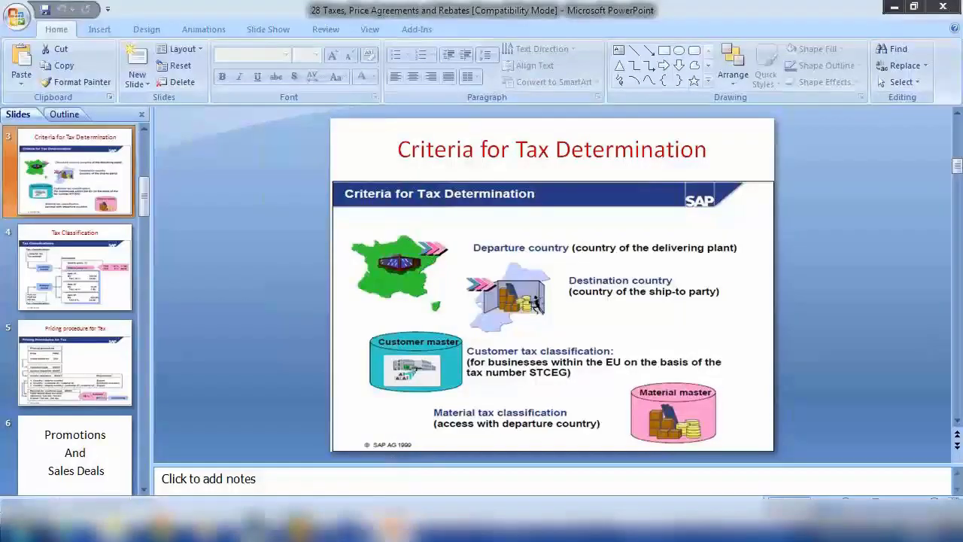
click(391, 533)
mouse_move(391, 531)
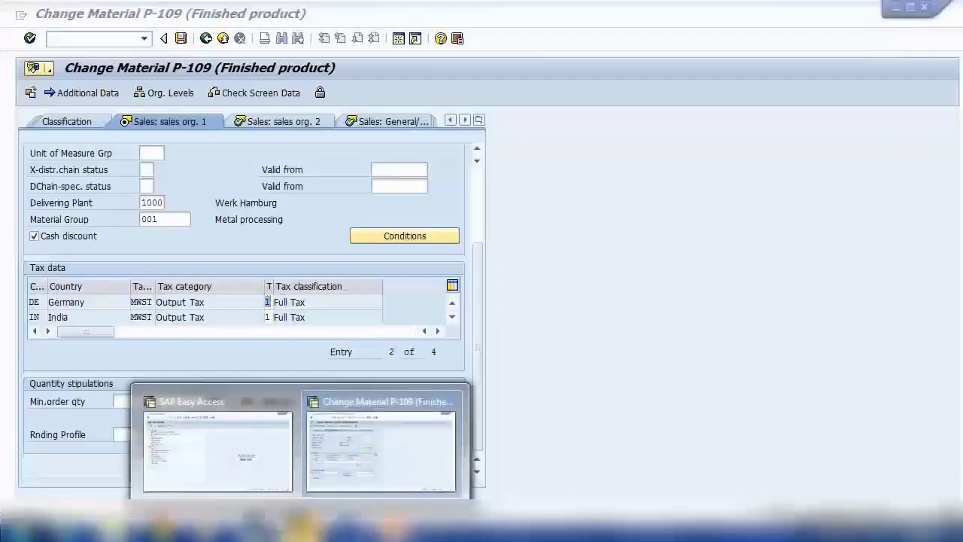
click(210, 443)
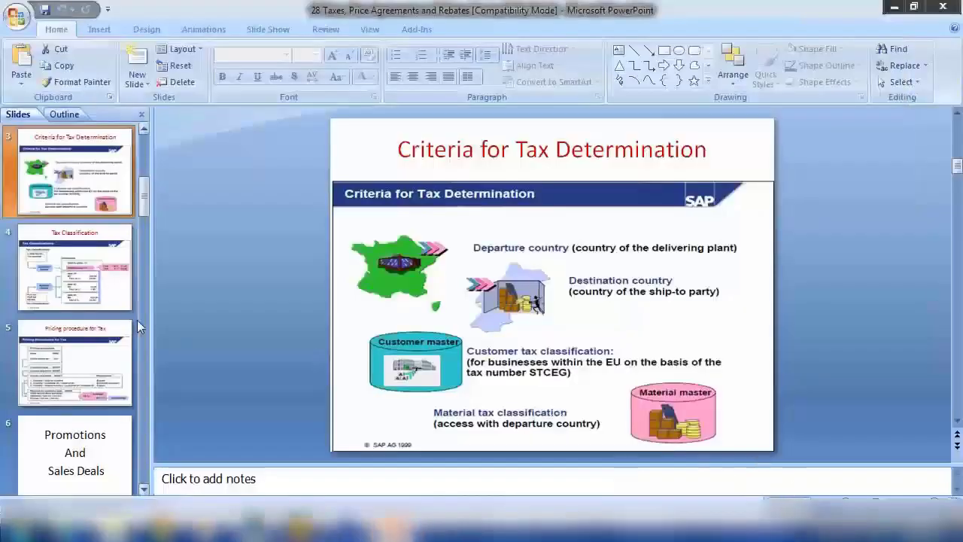
click(88, 285)
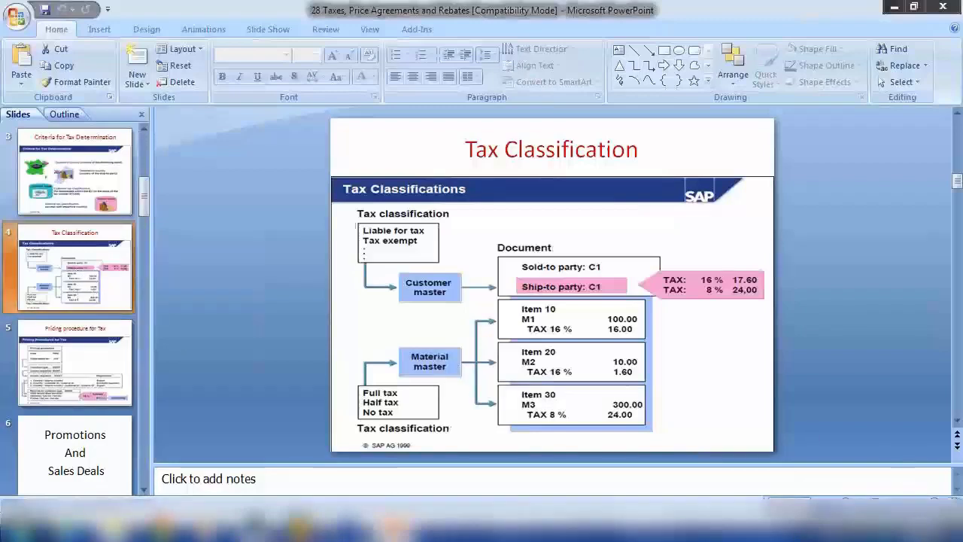
click(802, 498)
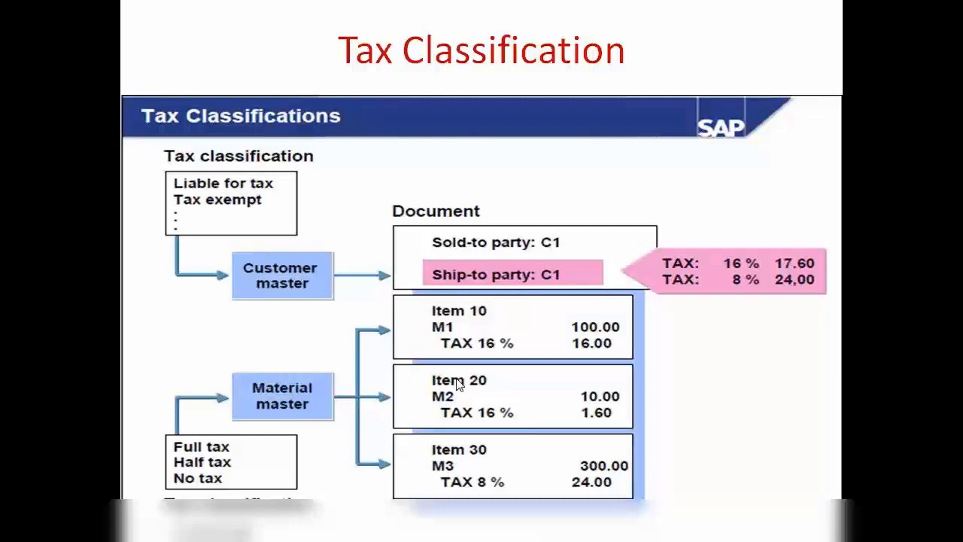
key(Escape)
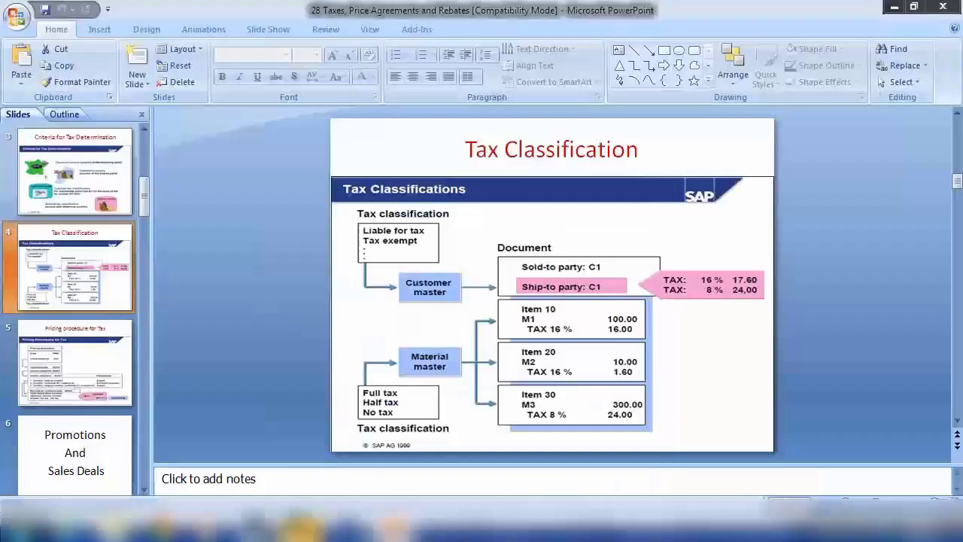
Switch back to SAP, leave the material master and open the SAP Customizing Implementation Guide with /nspro.
mouse_move(299, 531)
click(369, 453)
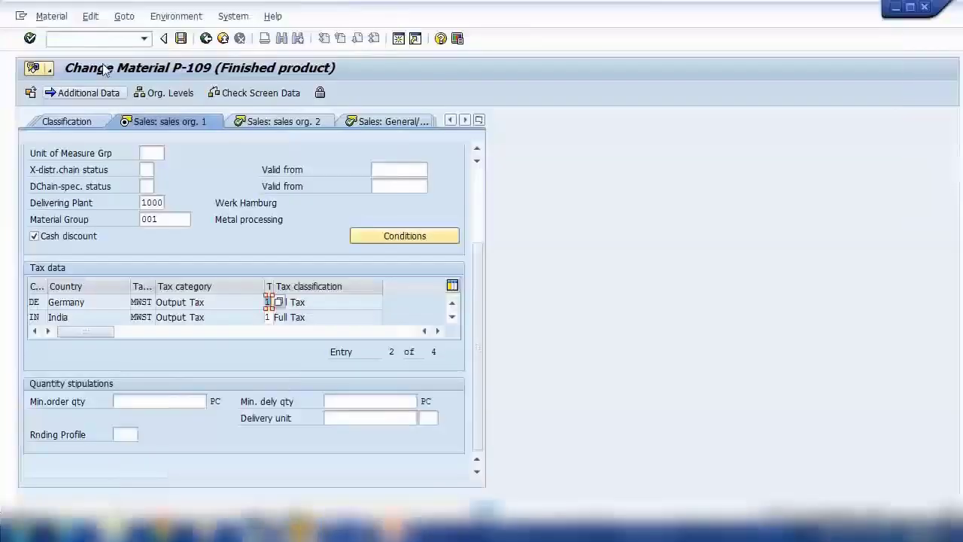
click(108, 40)
text(/ns)
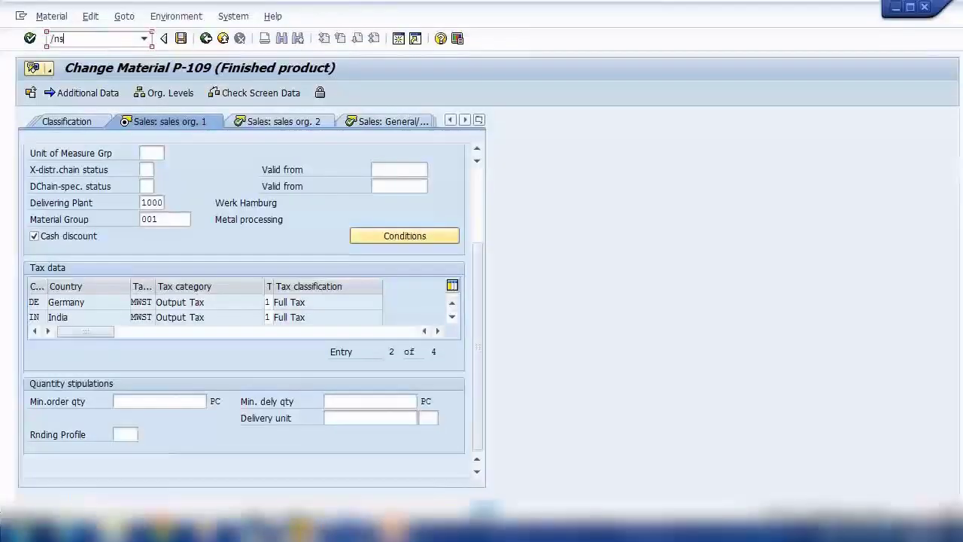
text(prp)
key(Return)
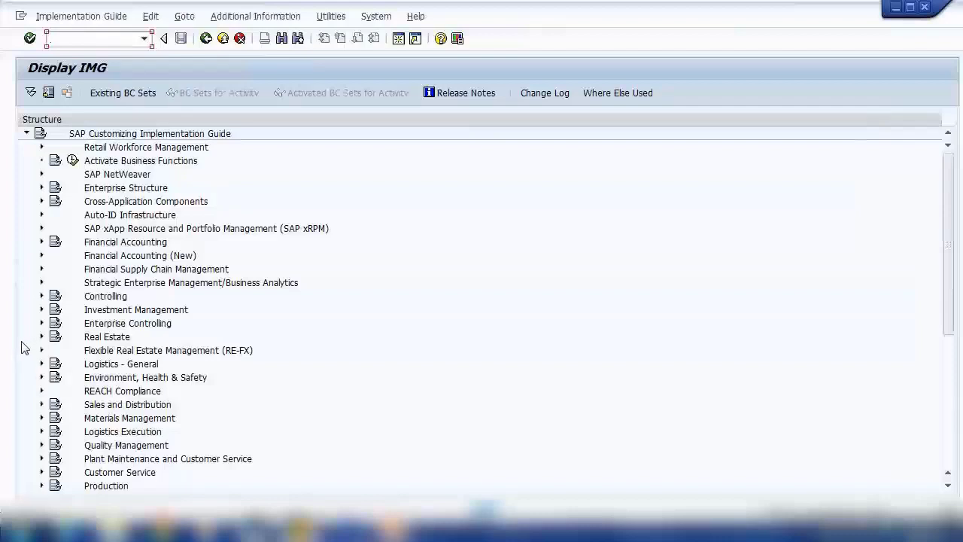
Under Sales and Distribution, Basic Functions, Pricing, Pricing Control, start Assign document pricing procedures to order types within Define And Assign Pricing Procedures.
click(42, 405)
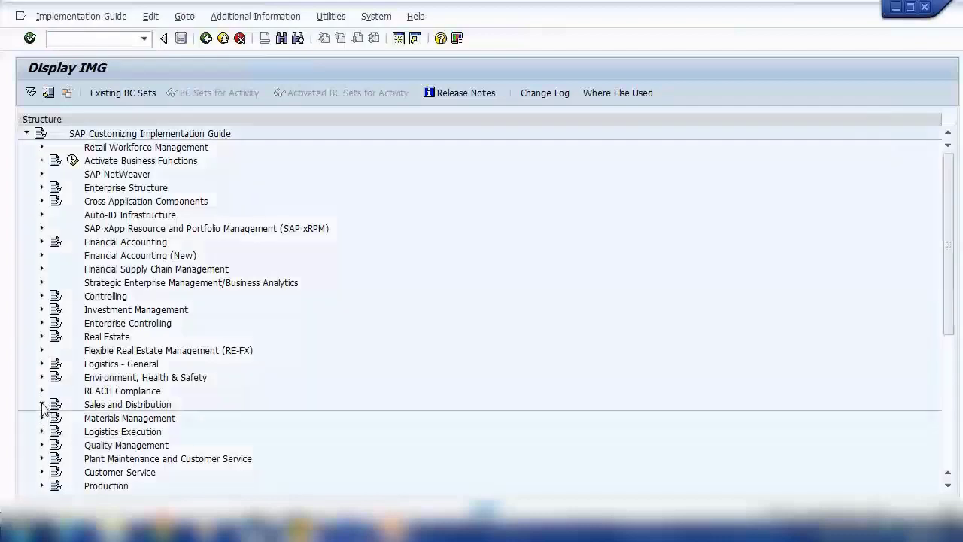
click(58, 322)
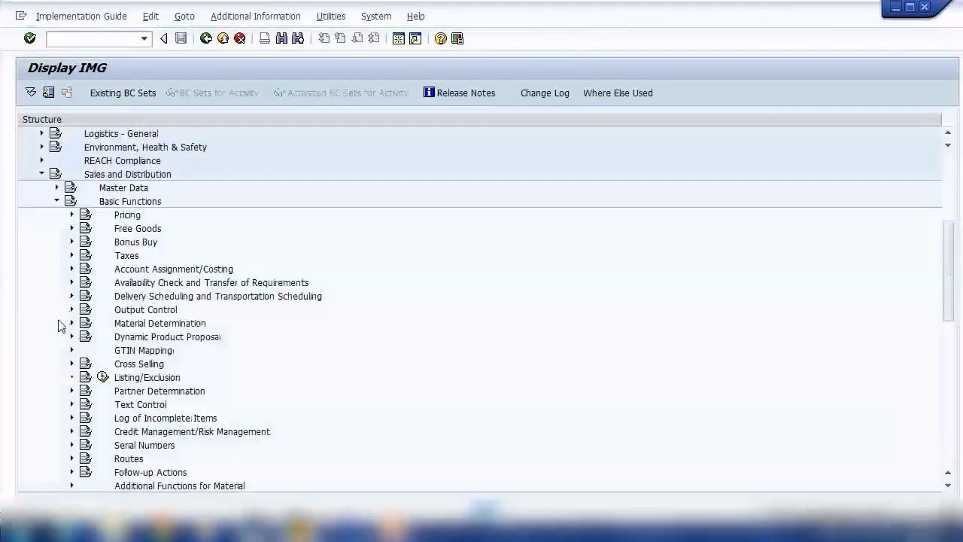
click(71, 214)
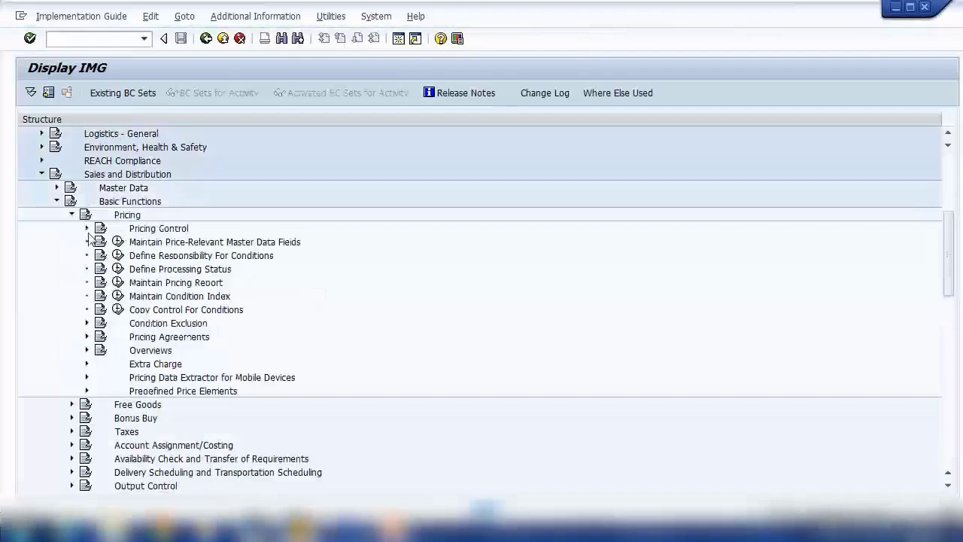
click(86, 228)
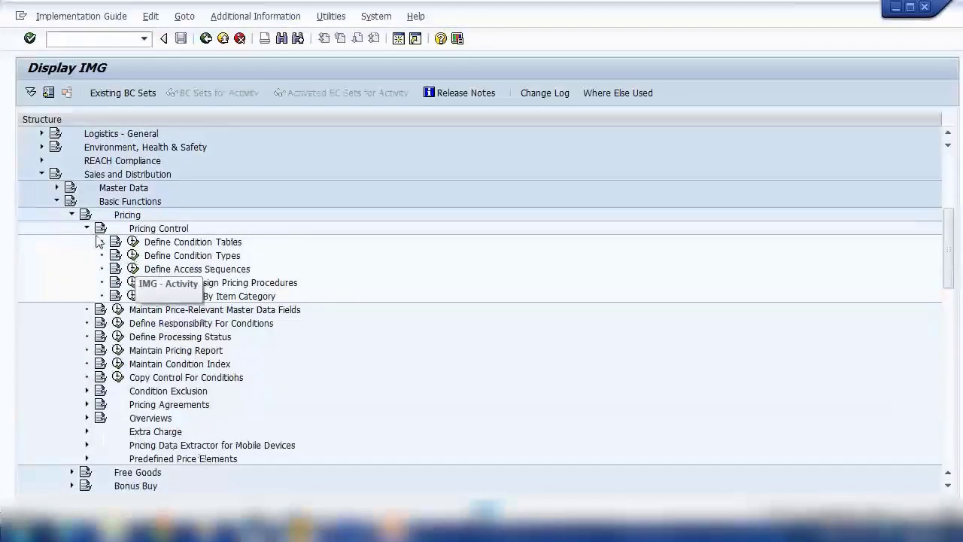
click(86, 228)
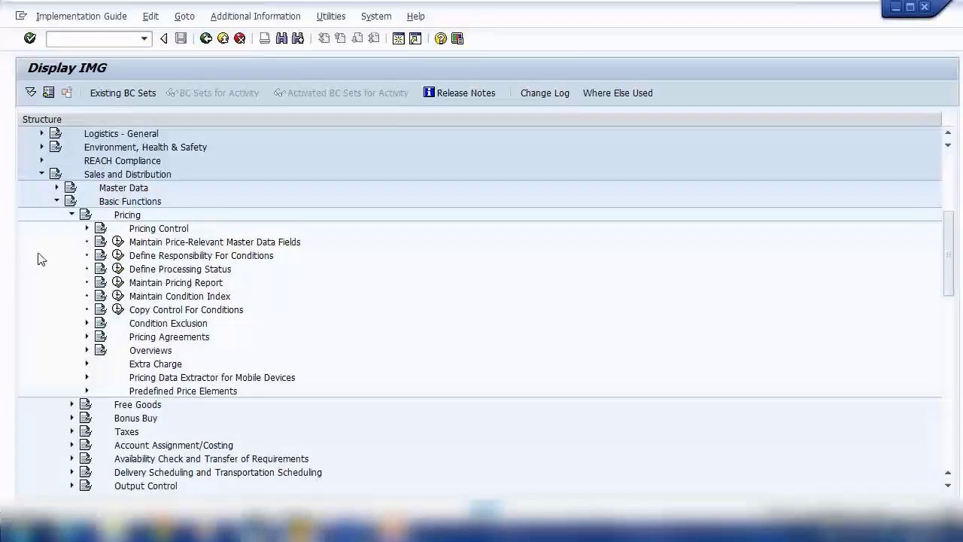
click(87, 228)
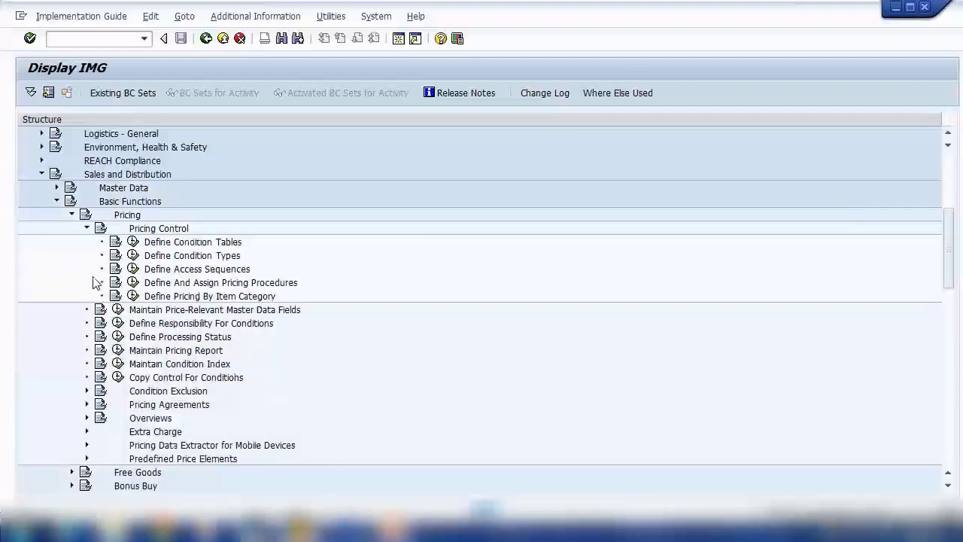
click(133, 283)
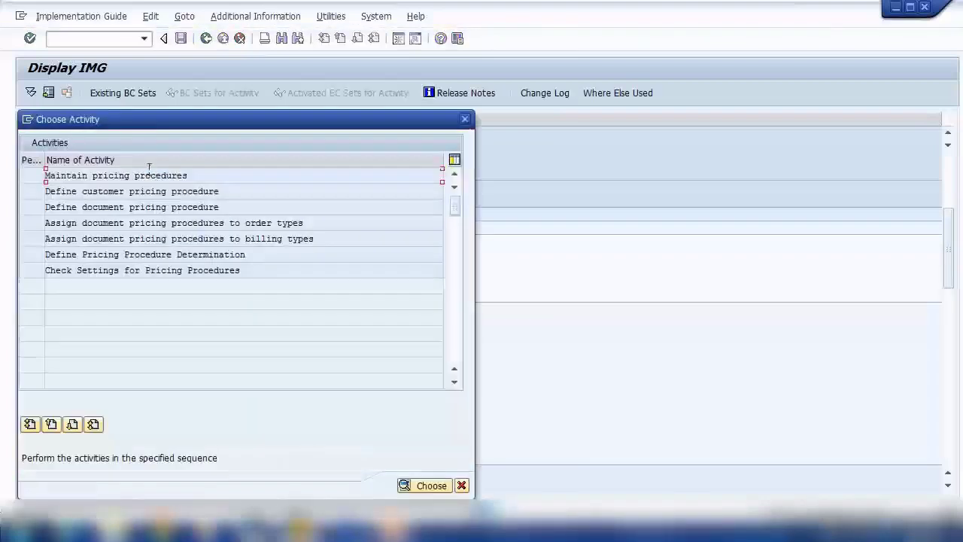
double_click(237, 221)
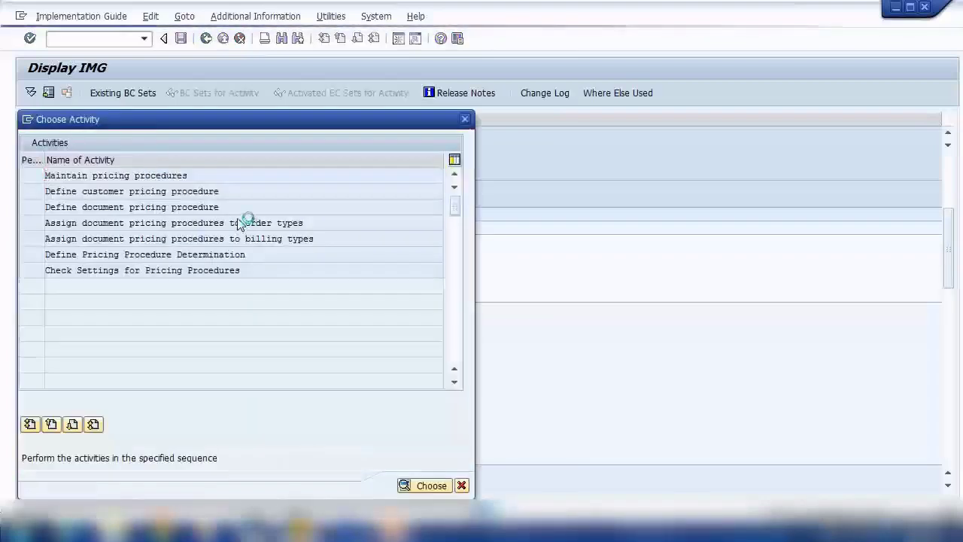